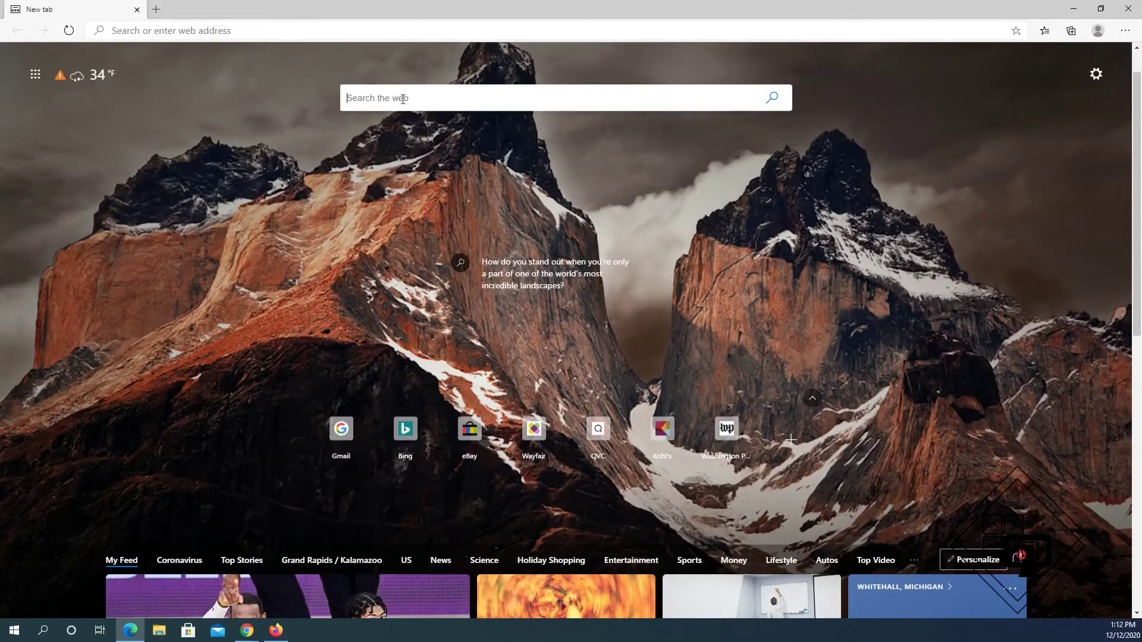
# Search the web for 'gmail' from the new Edge tab
pyautogui.click(402, 99)
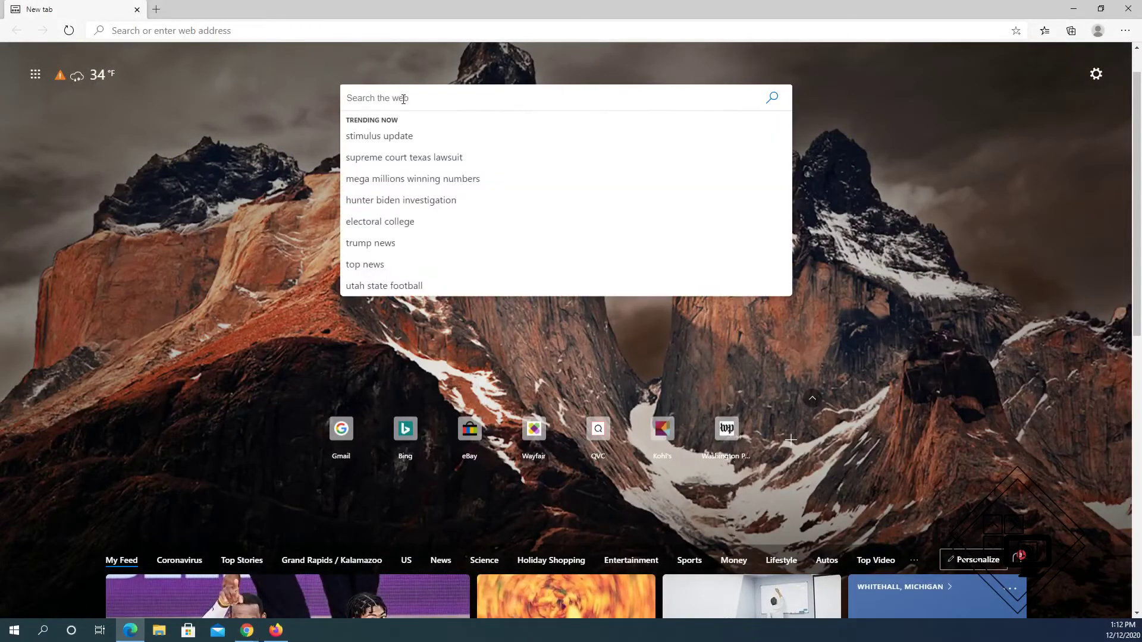
pyautogui.write('gmail')
pyautogui.press('Return')
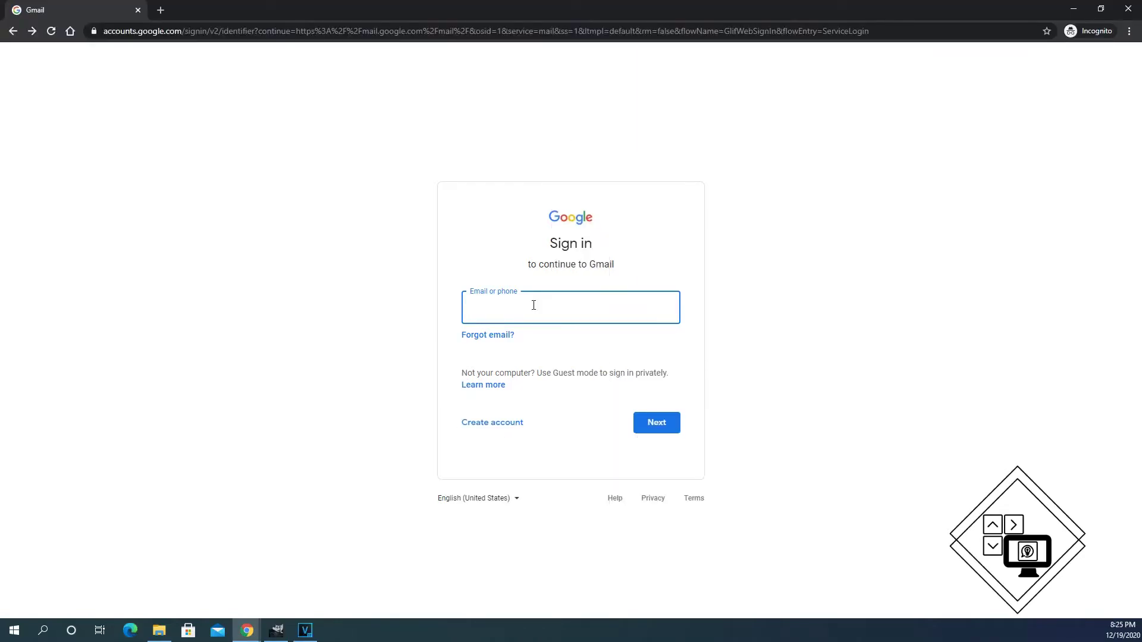
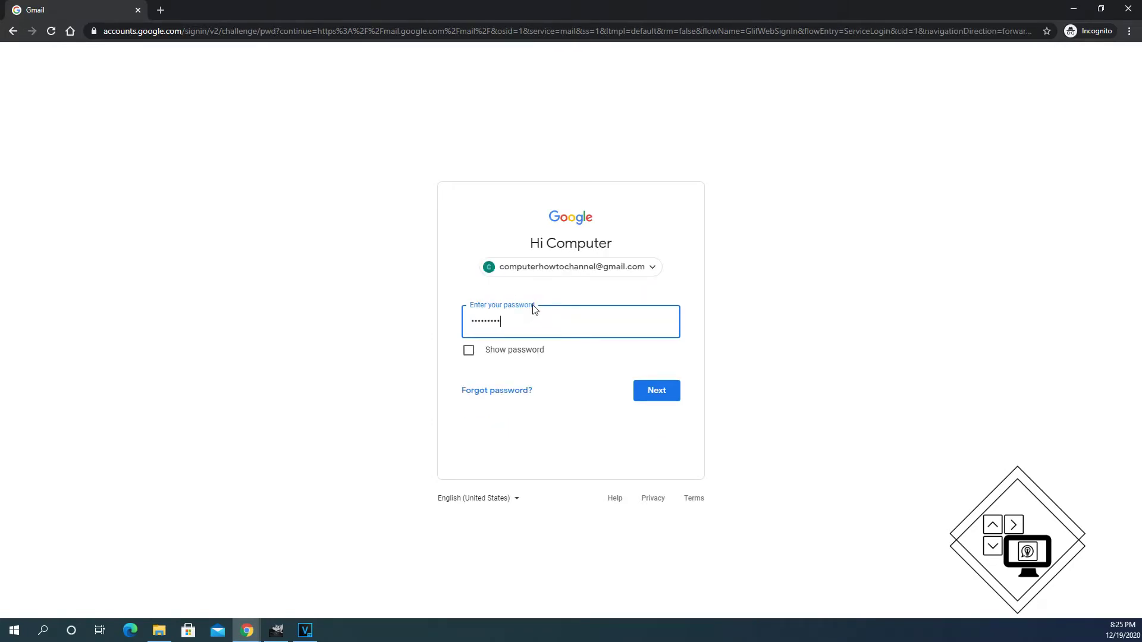
# Enter the account's e-mail address and password to sign in to Gmail
pyautogui.press('Return')
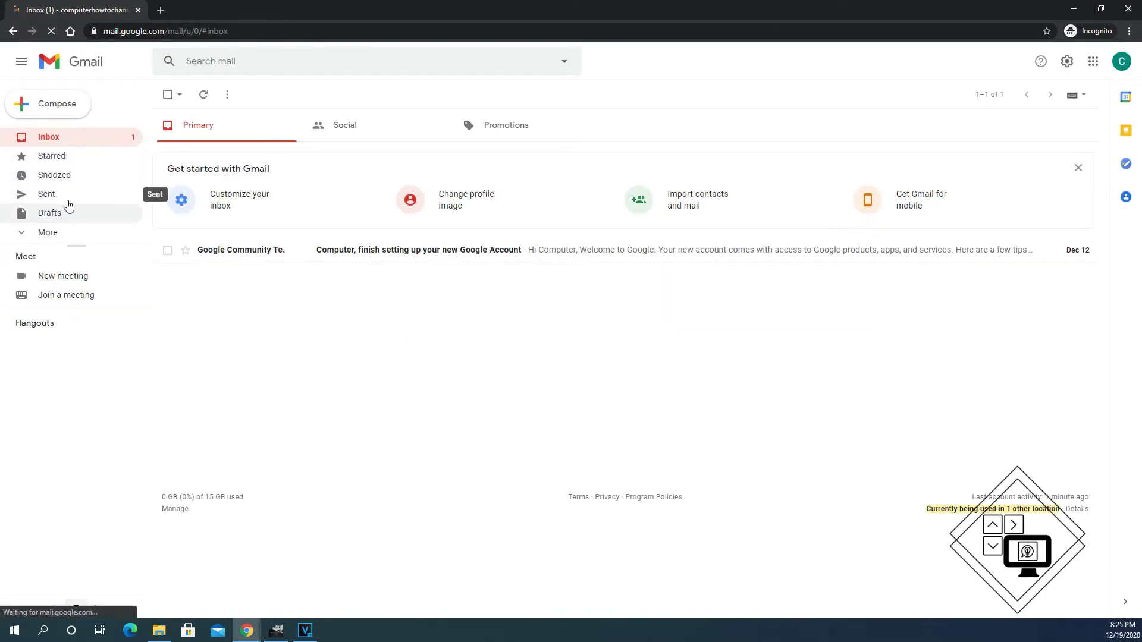
# Open a blank New Message window with Compose
pyautogui.click(30, 111)
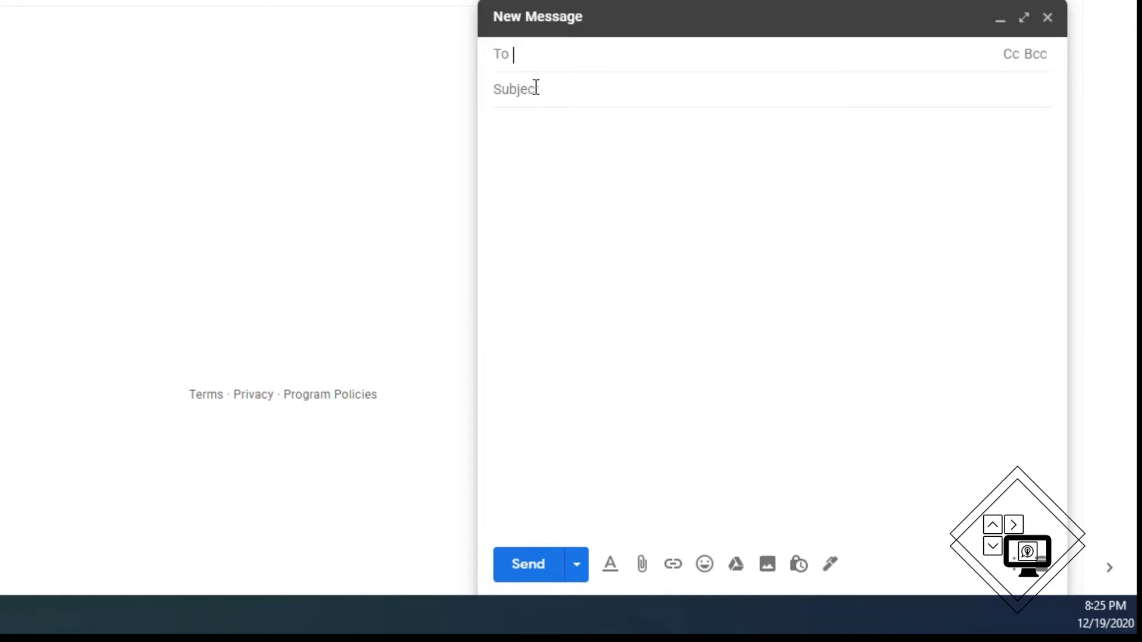
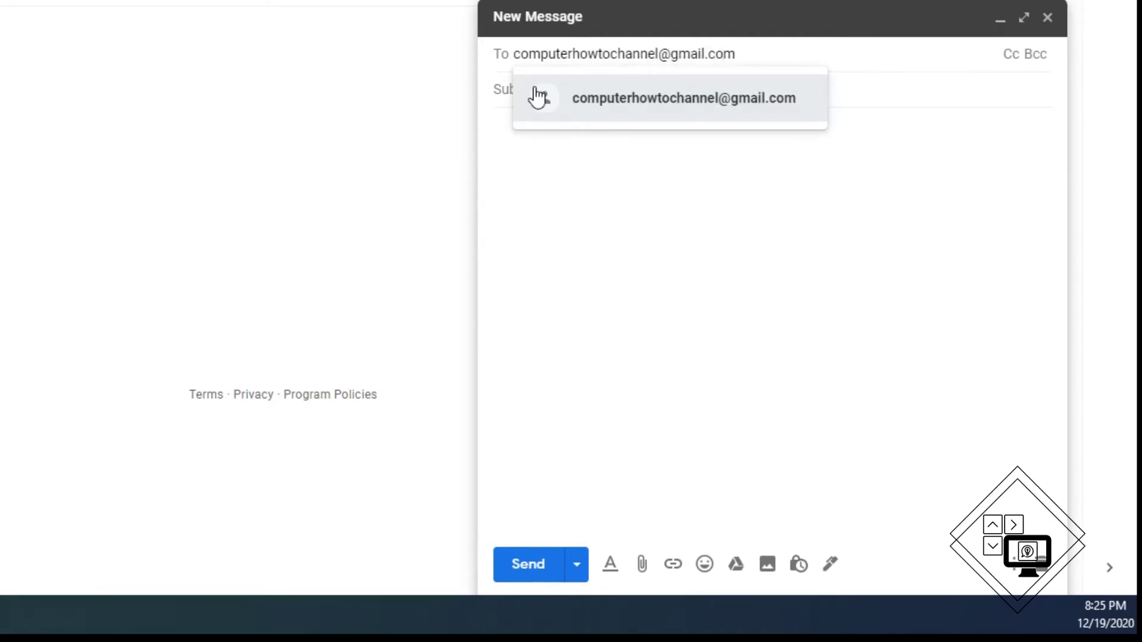
# Add the account's own address plus two contacts found by typing 'jo' and 'ma' to To
pyautogui.click(538, 97)
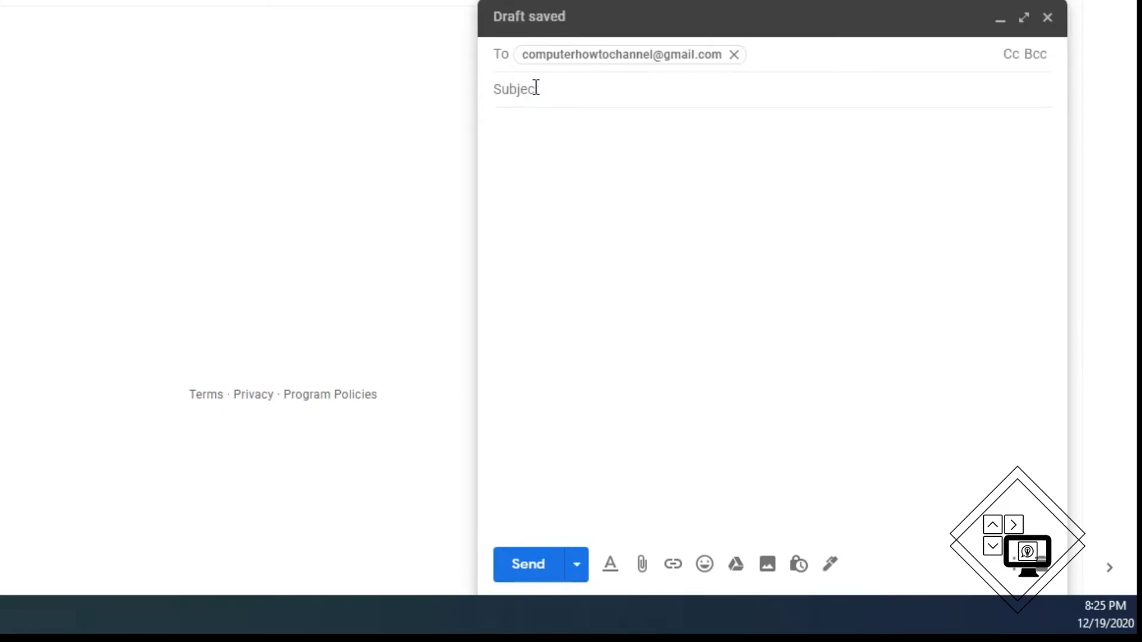
pyautogui.write('jo')
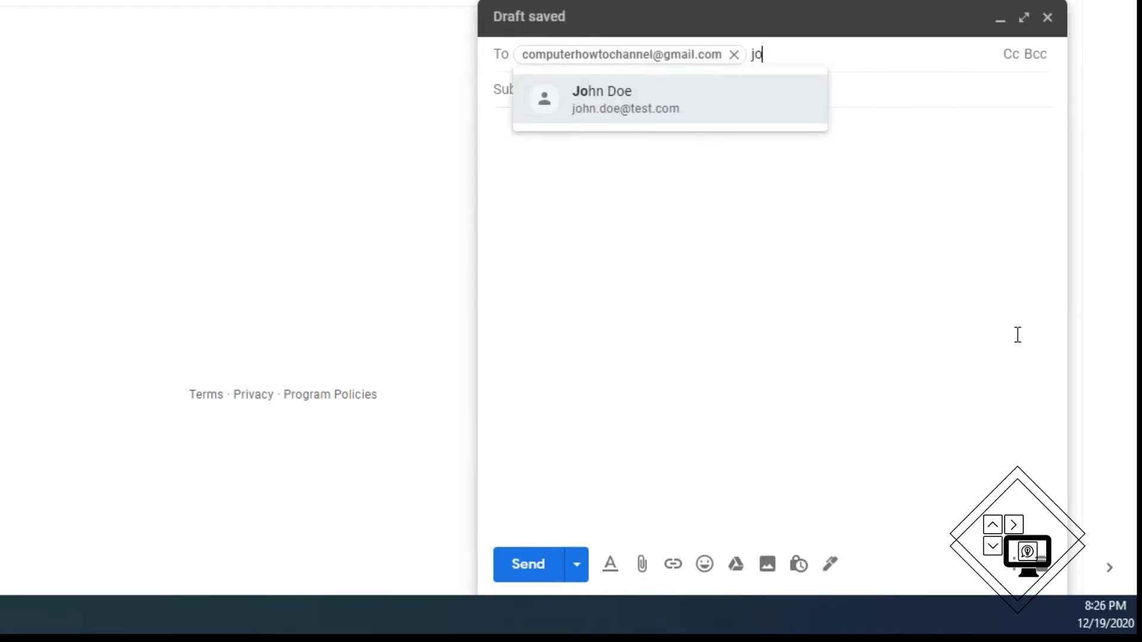
pyautogui.press('Return')
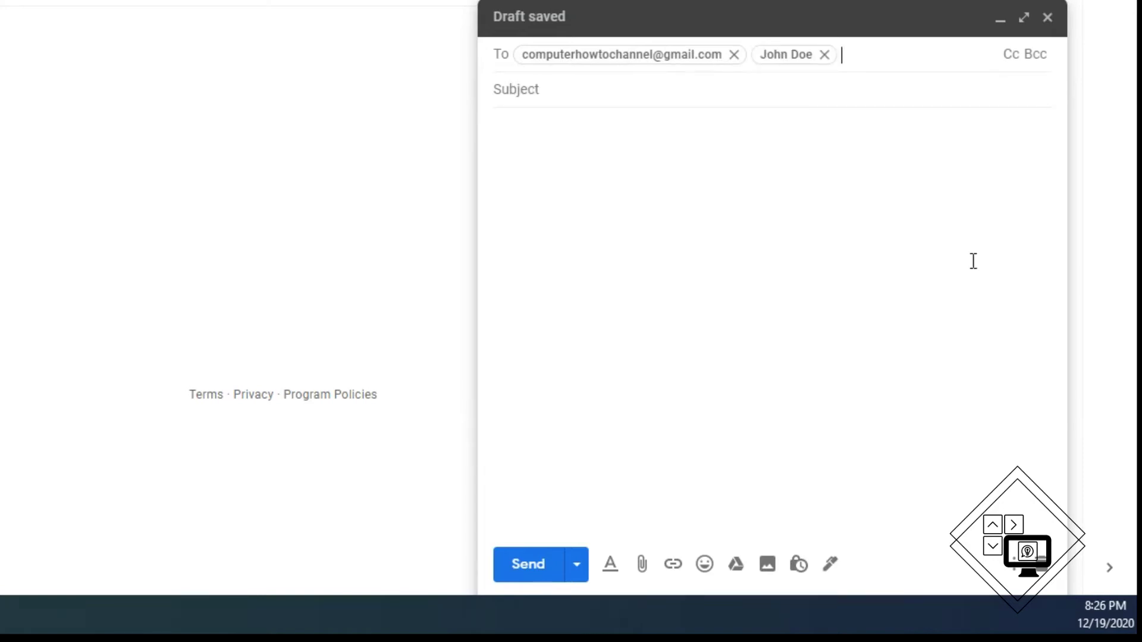
pyautogui.write('ma')
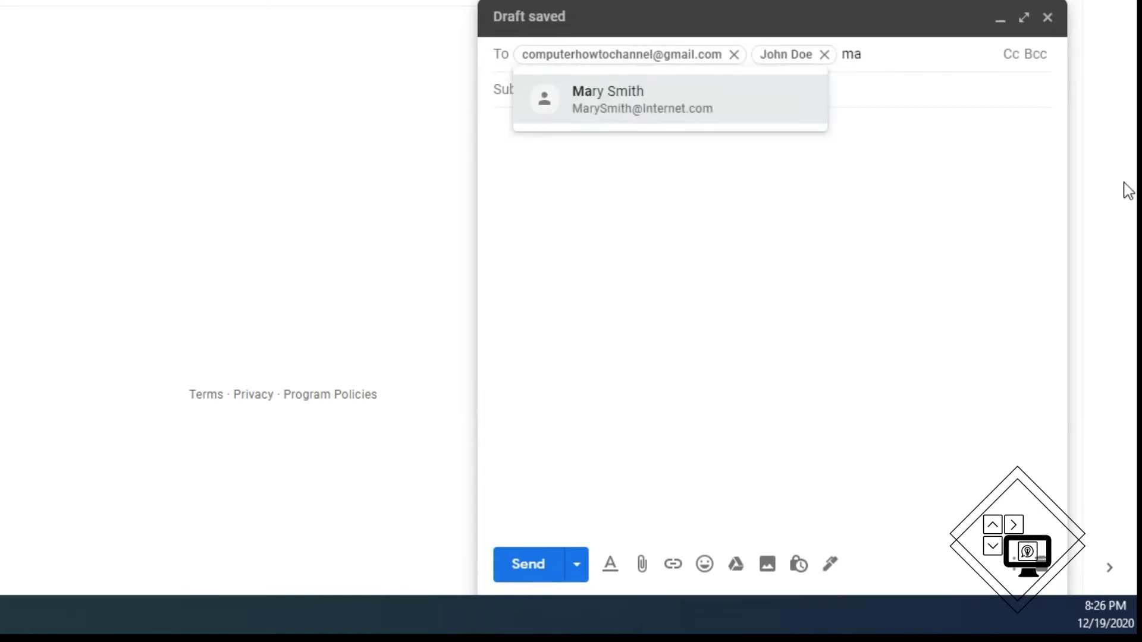
pyautogui.click(628, 117)
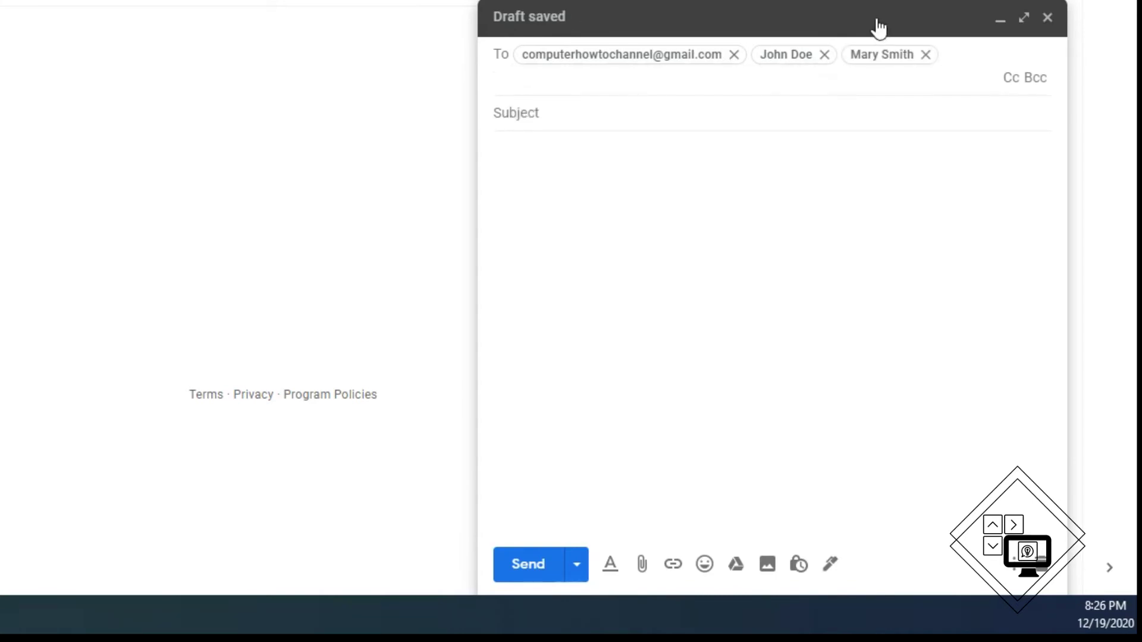
# Remove both saved-contact chips, then re-add those two contacts via the Select contacts list
pyautogui.click(824, 54)
pyautogui.click(835, 54)
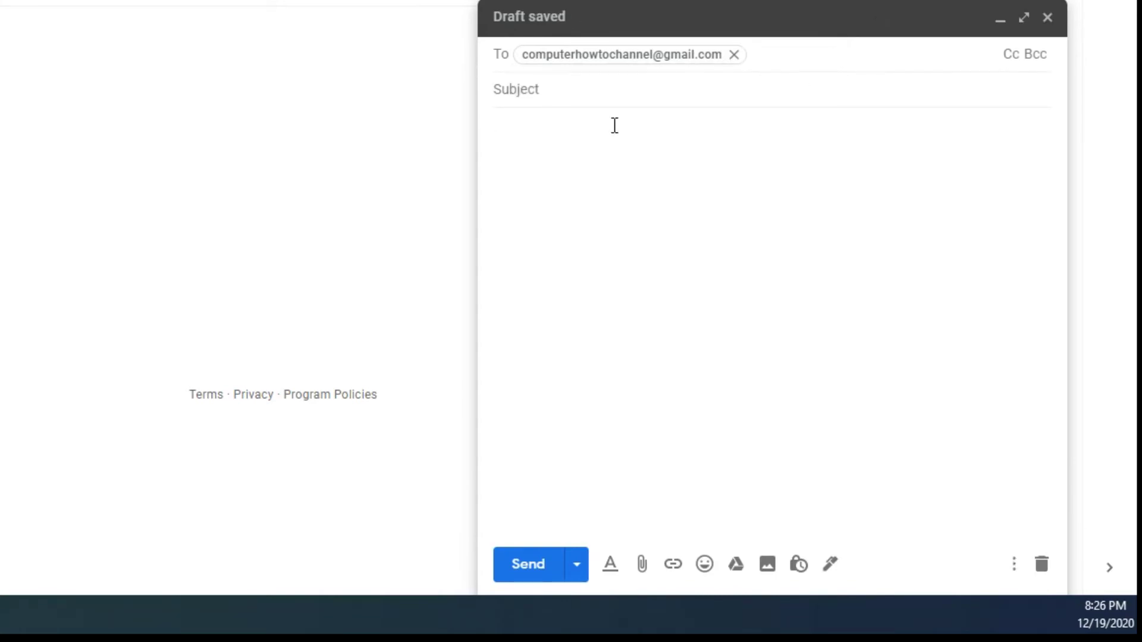
pyautogui.click(506, 60)
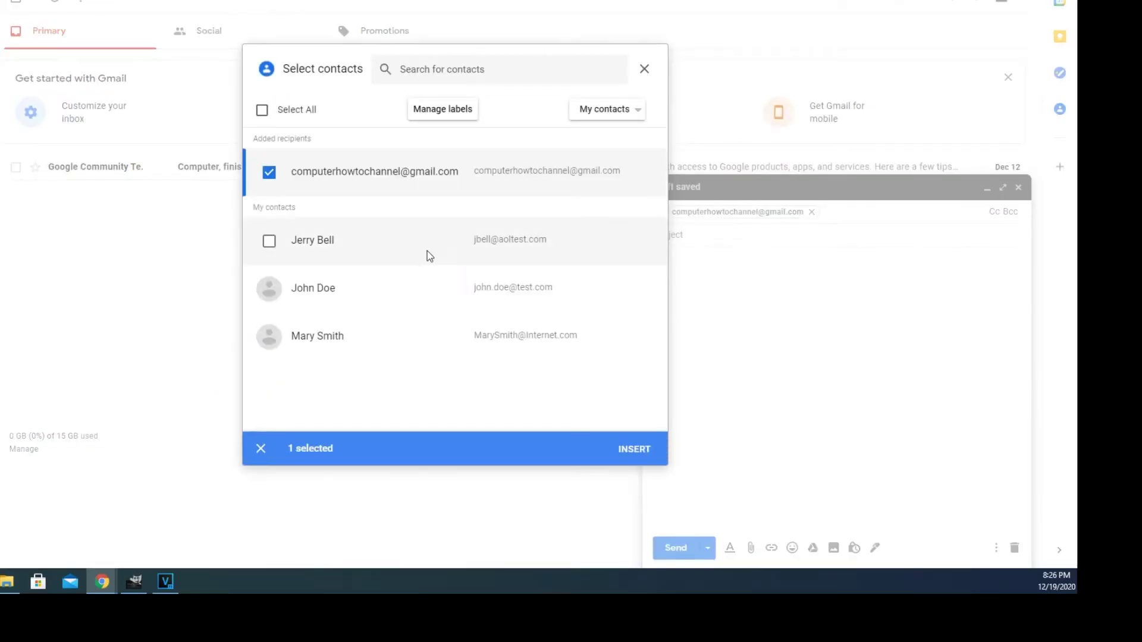
pyautogui.click(270, 291)
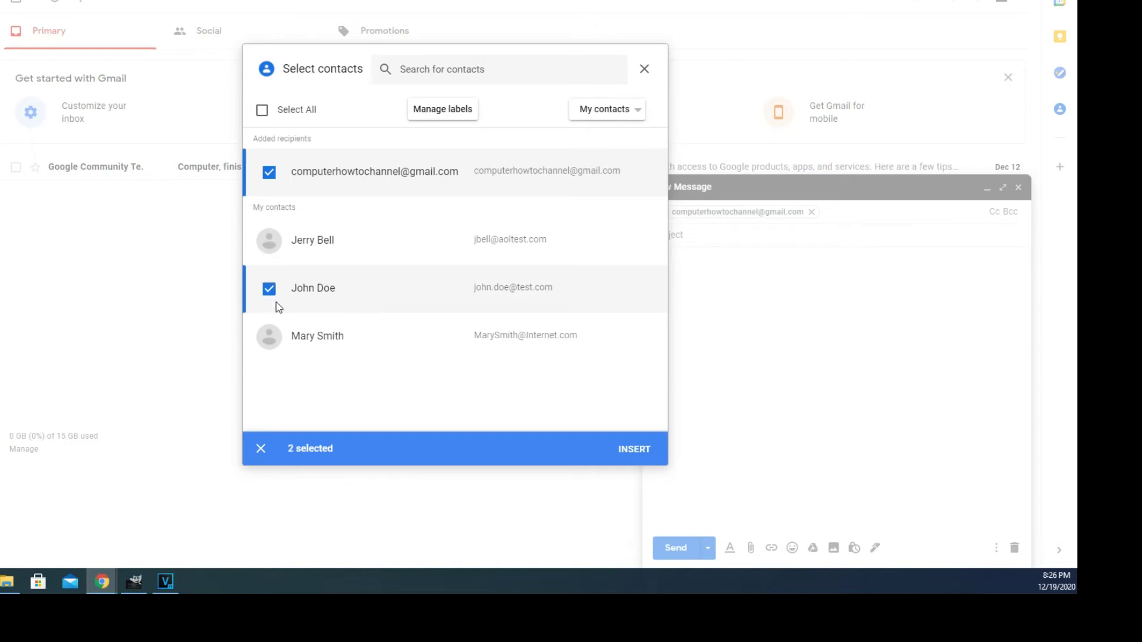
pyautogui.click(270, 340)
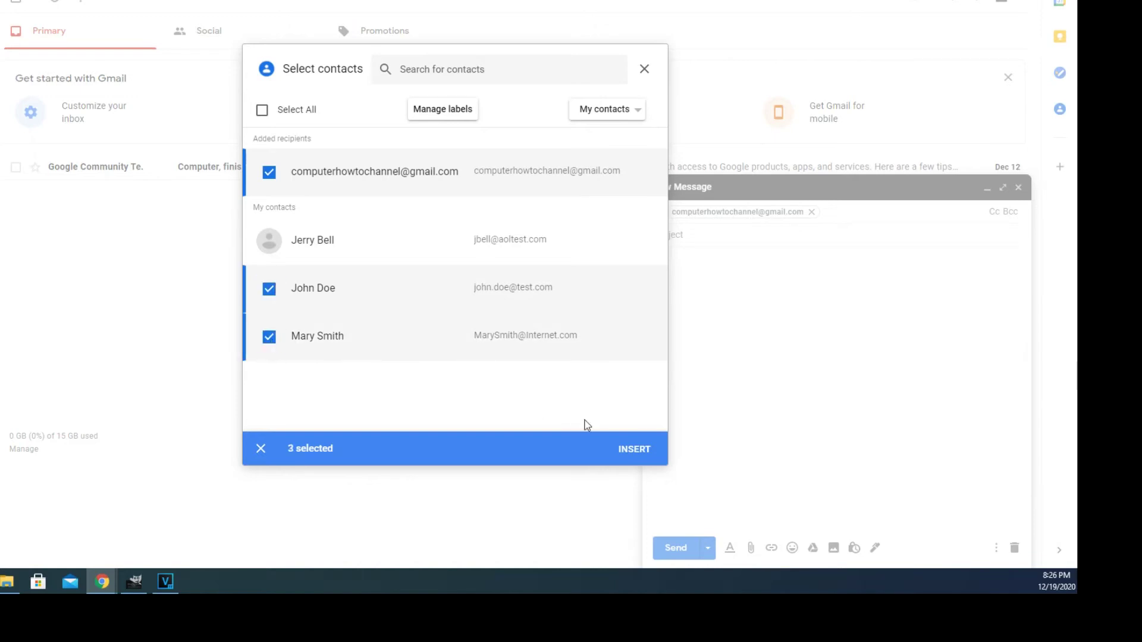
pyautogui.click(631, 452)
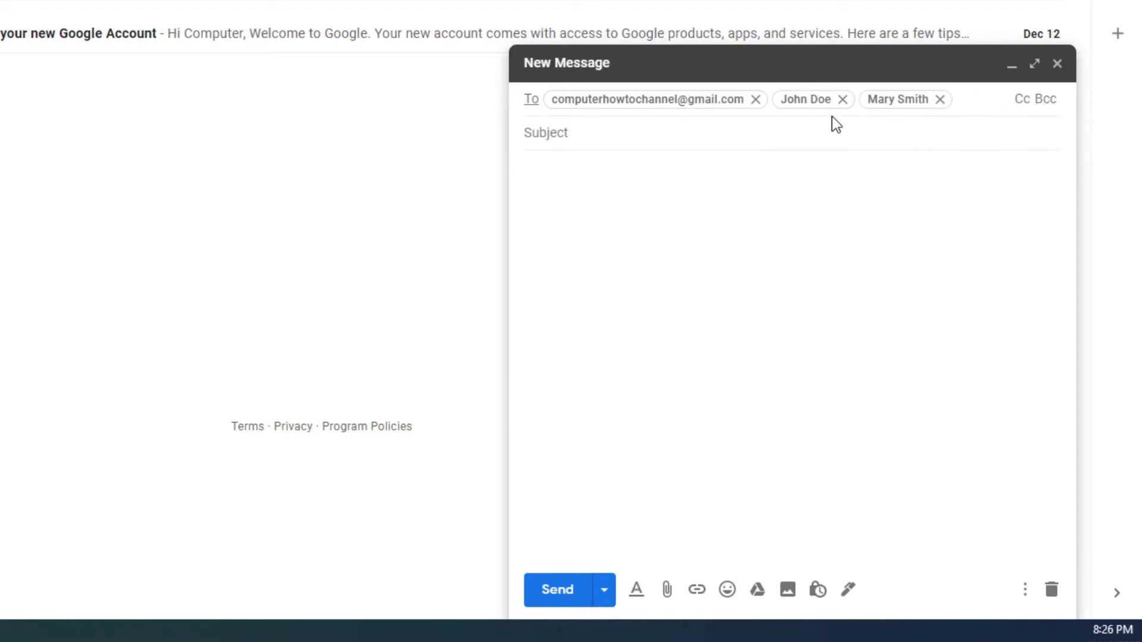
# Drop the two contacts from To and enter the subject 'Hello this is a test'
pyautogui.click(843, 100)
pyautogui.click(853, 100)
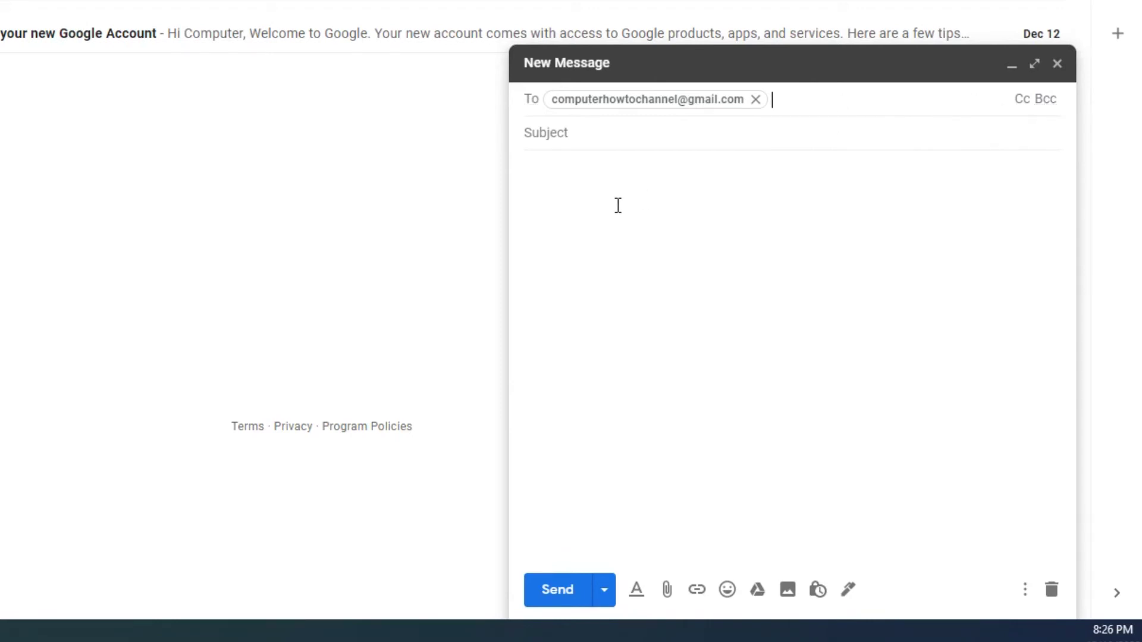
pyautogui.click(580, 133)
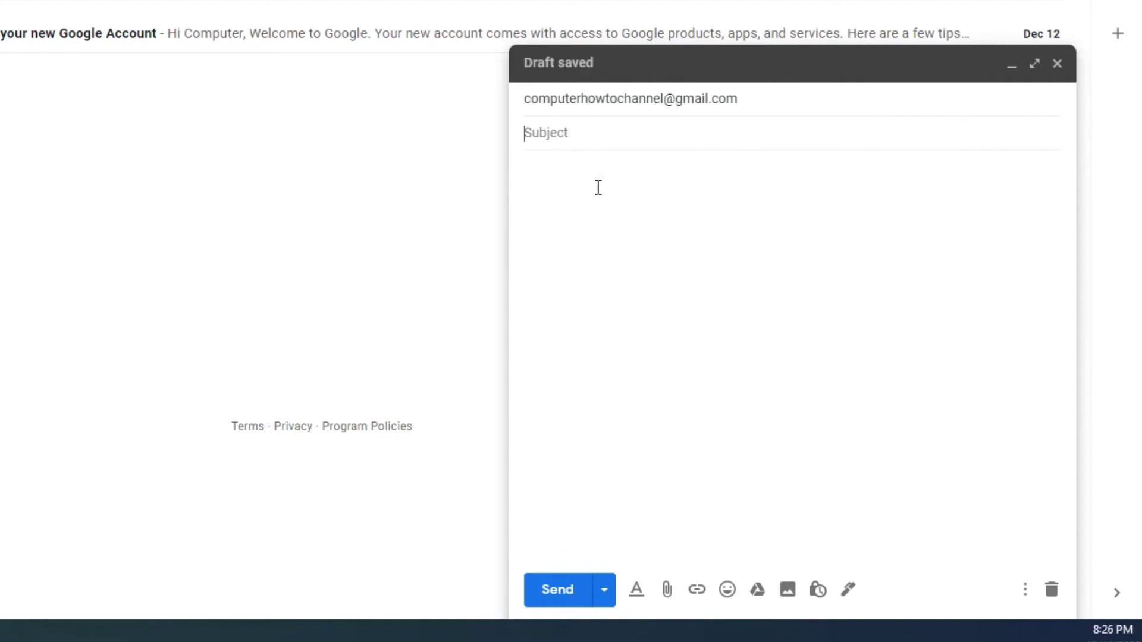
pyautogui.write('Hello this is a test')
# Write the body 'Hi, I am sending this test message' and show the formatting options
pyautogui.click(604, 215)
pyautogui.write('Hi,')
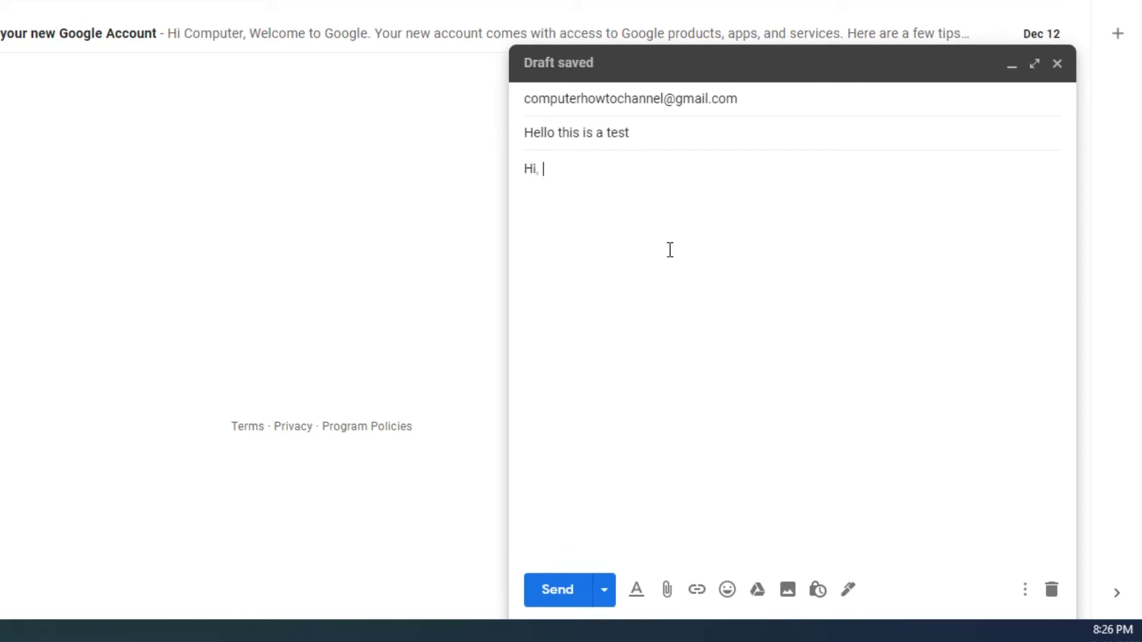
pyautogui.write(' I am sending this ')
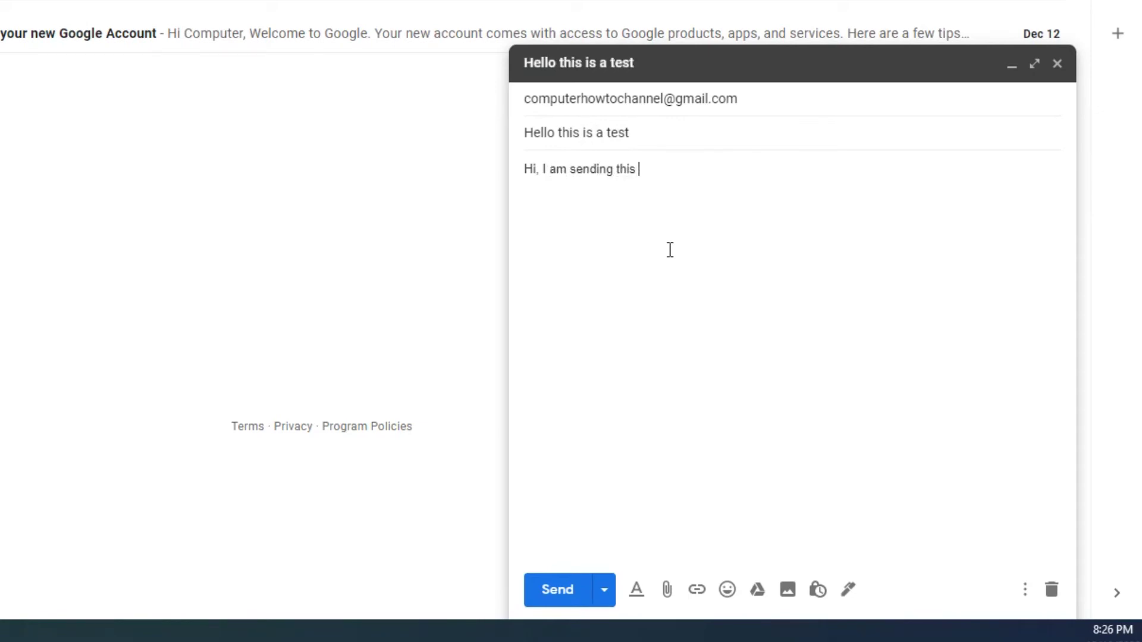
pyautogui.write('tes')
pyautogui.write('t message')
pyautogui.click(636, 590)
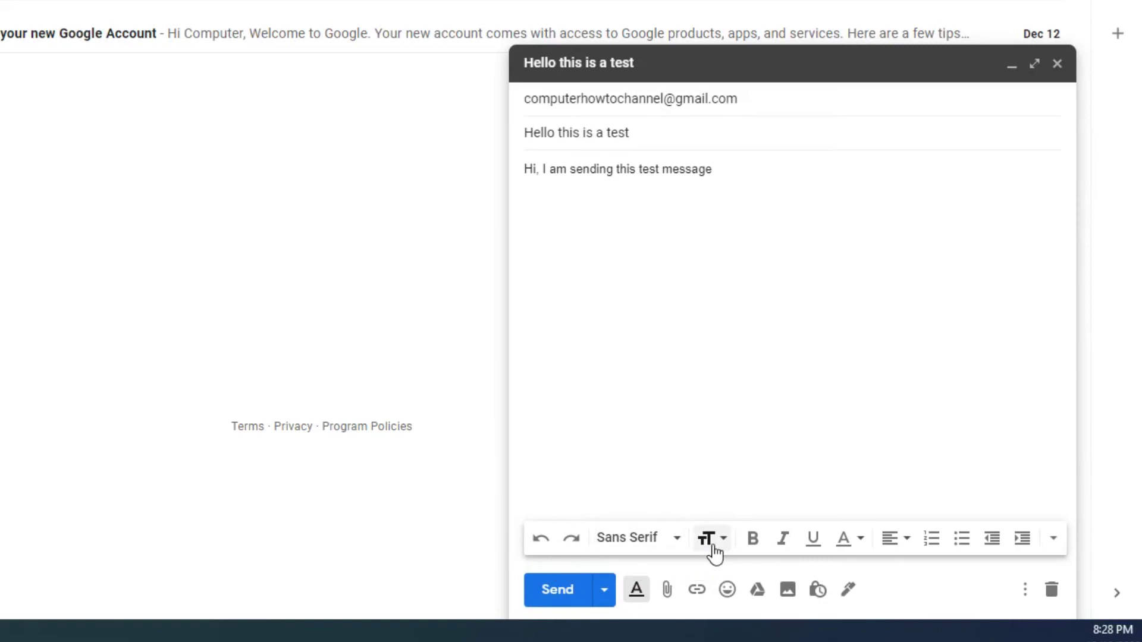
pyautogui.click(632, 598)
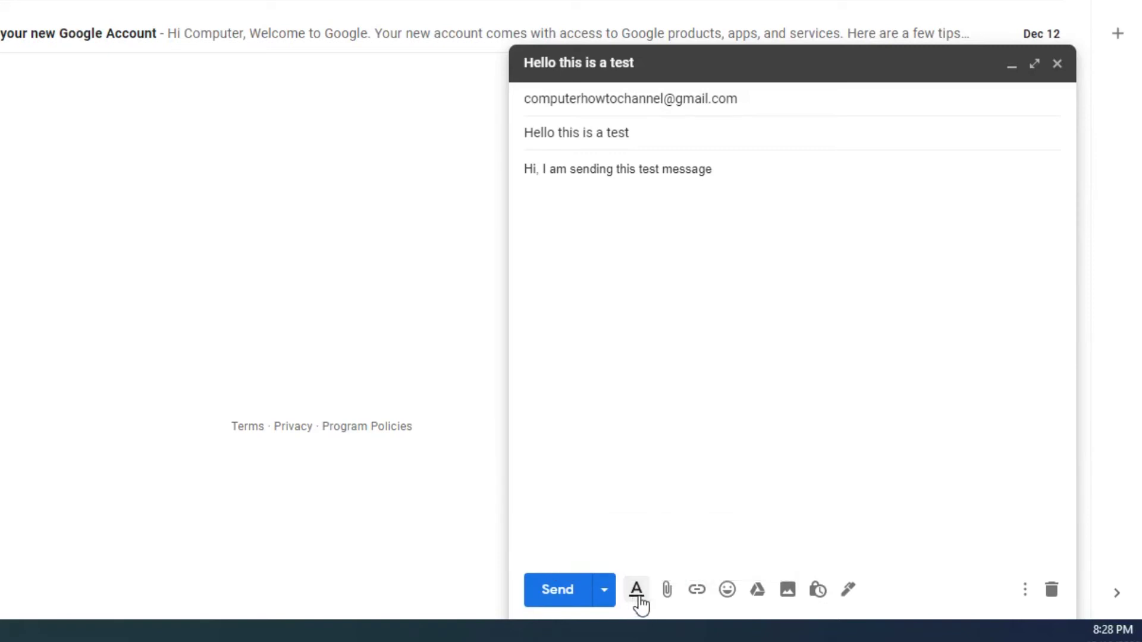
pyautogui.click(634, 599)
pyautogui.click(637, 599)
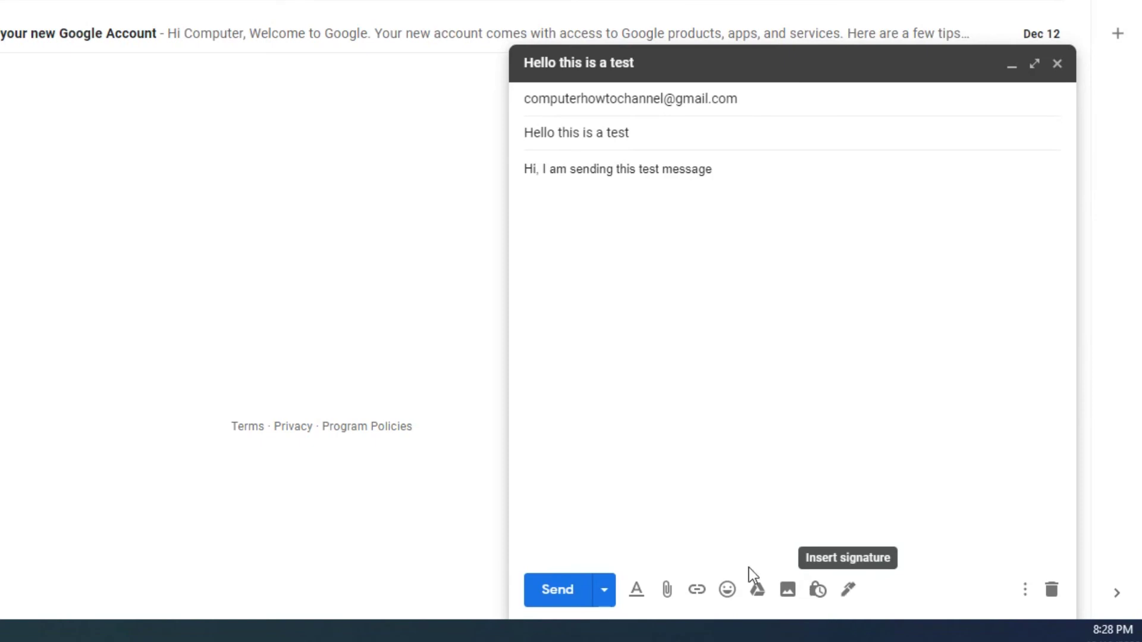
# Preview the Schedule send times without scheduling, then open and dismiss More options
pyautogui.click(607, 595)
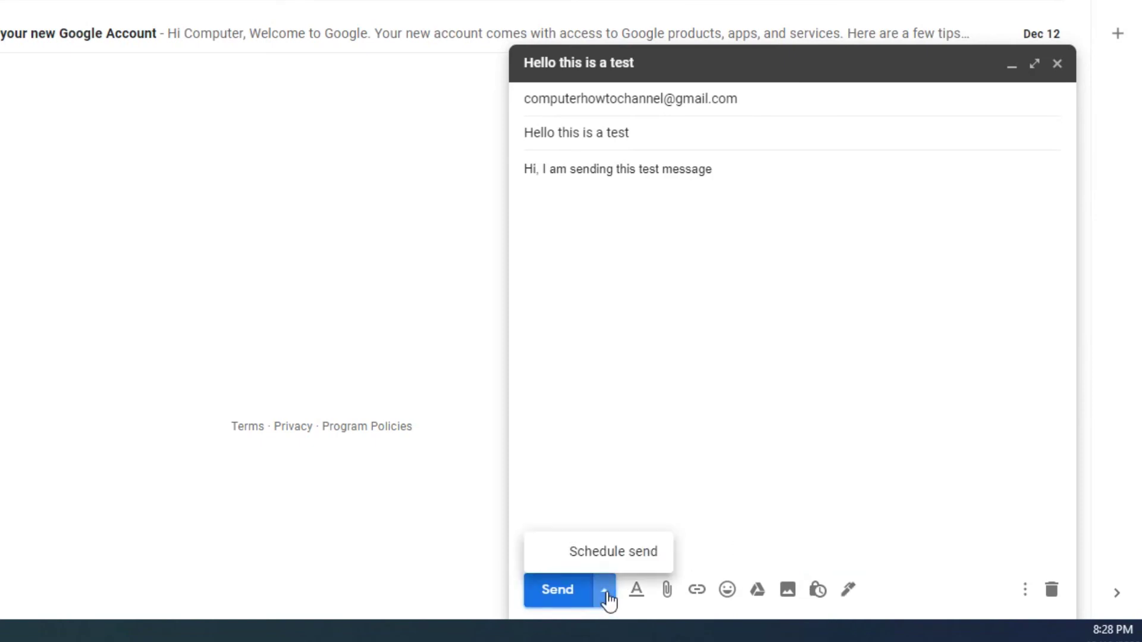
pyautogui.click(615, 559)
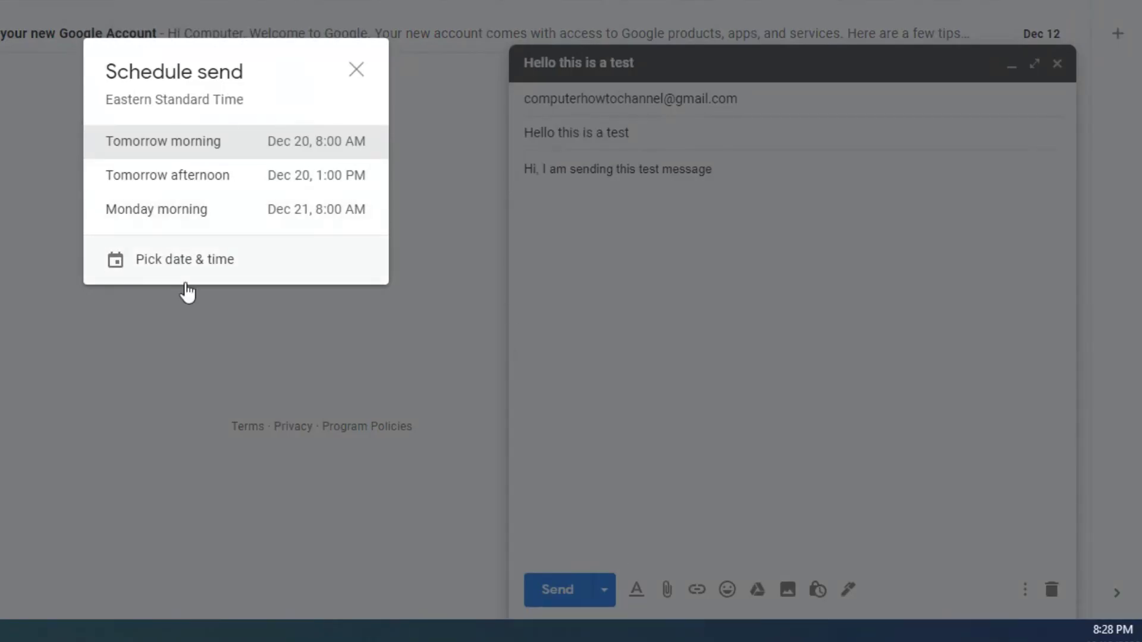
pyautogui.click(358, 72)
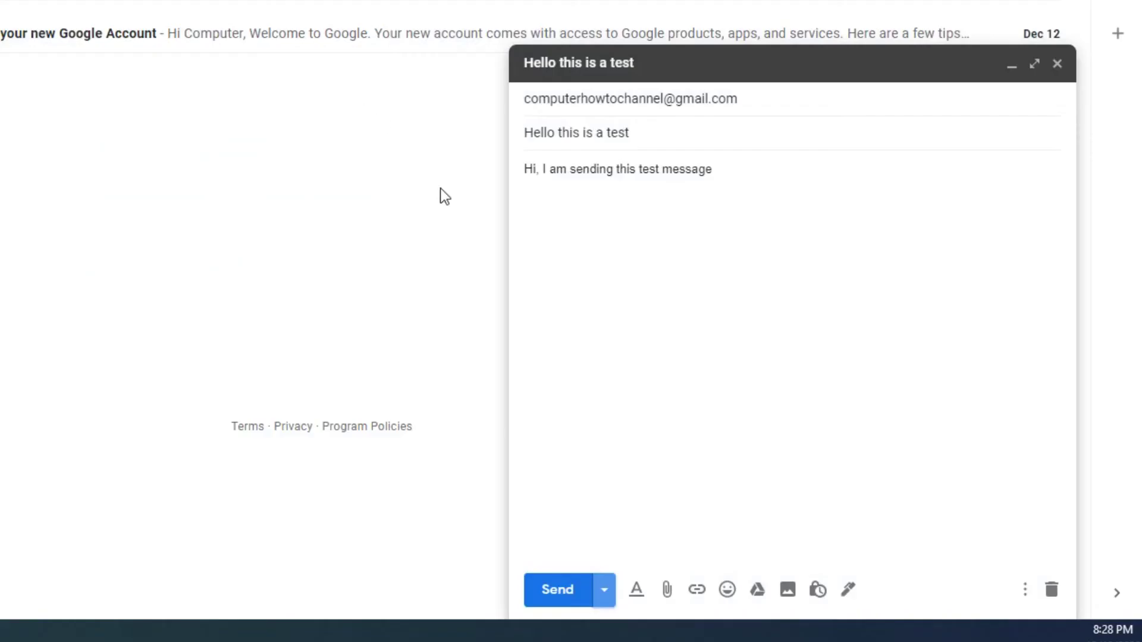
pyautogui.click(1025, 592)
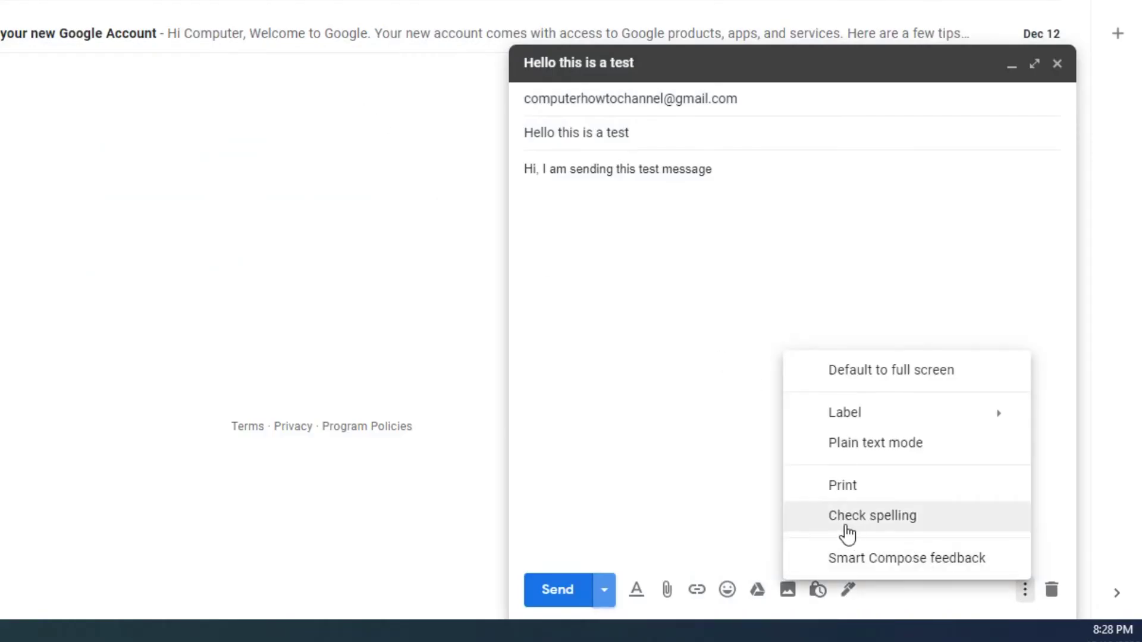
pyautogui.click(693, 511)
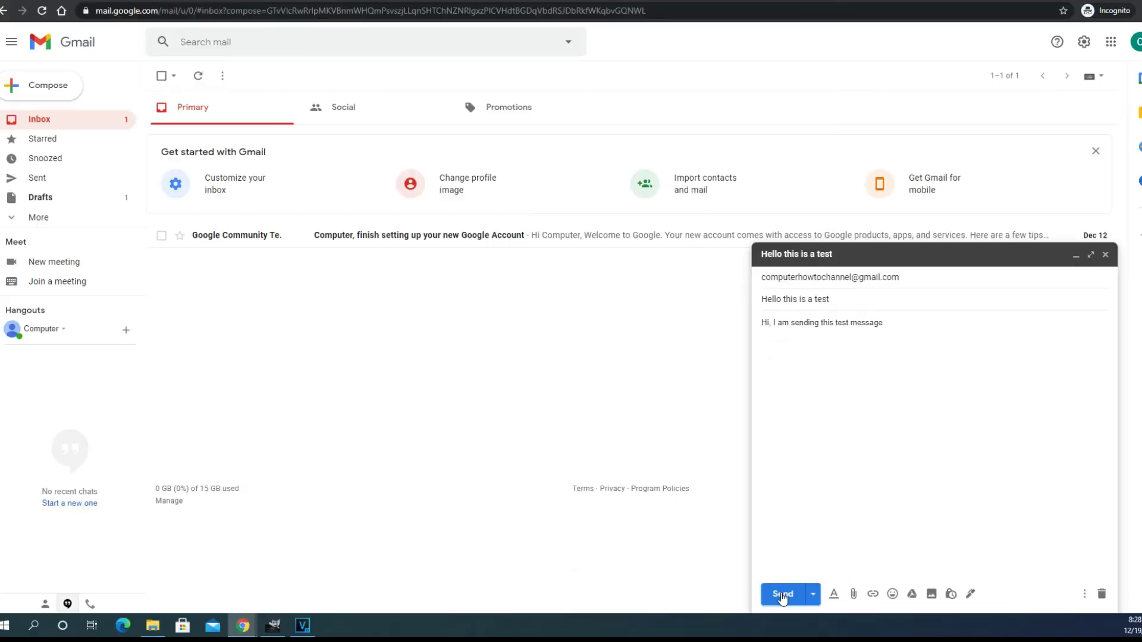